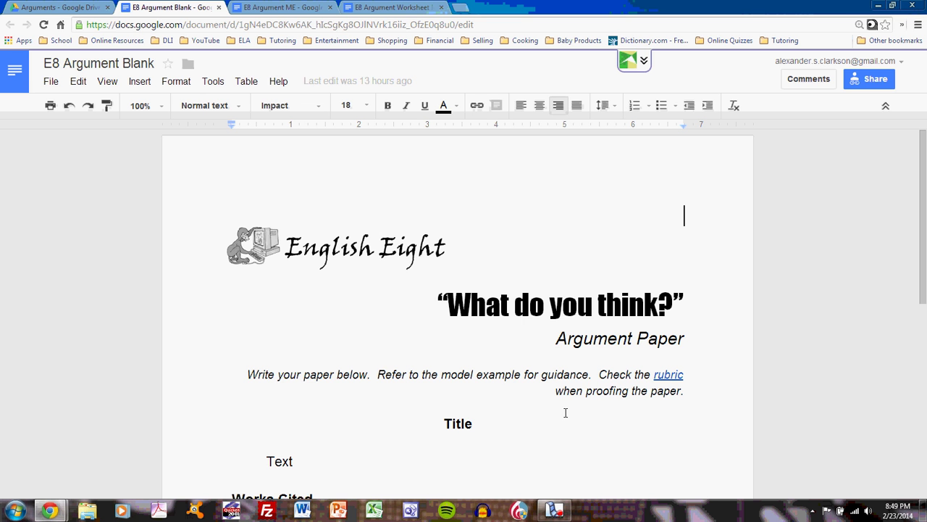
Reveal that the template's 'rubric' link points to a Google spreadsheet URL.
click(692, 334)
scroll(691, 335, down, 2)
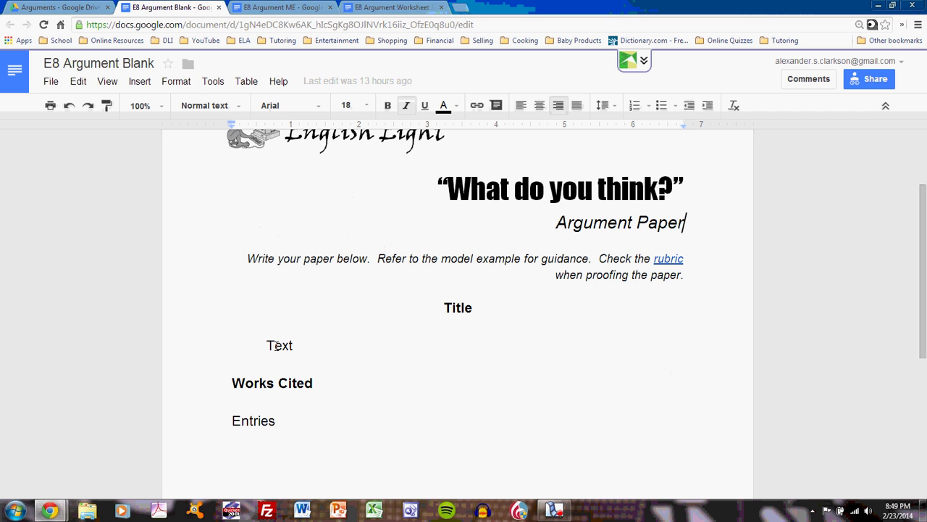
click(665, 261)
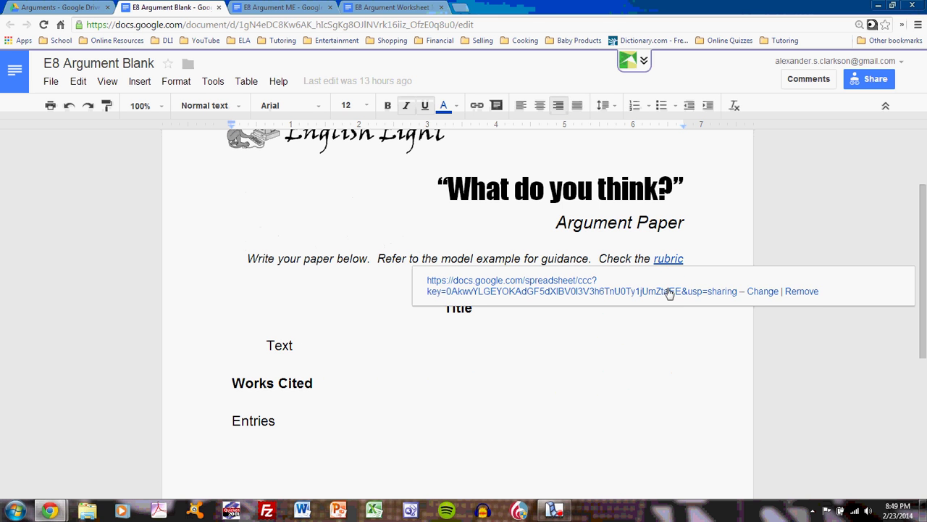
View the Argument Rubric 4-to-0 scoring grid, then return to the blank template's Title placeholder.
click(667, 292)
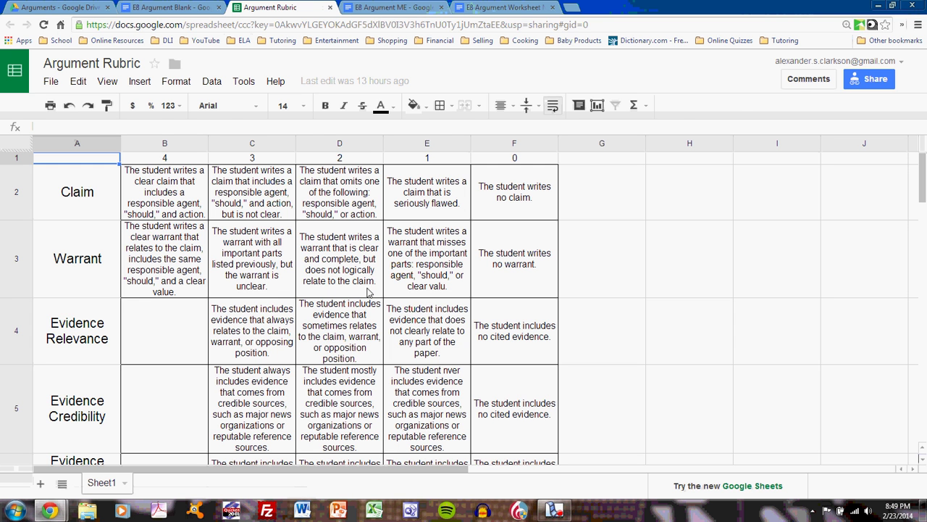
click(181, 7)
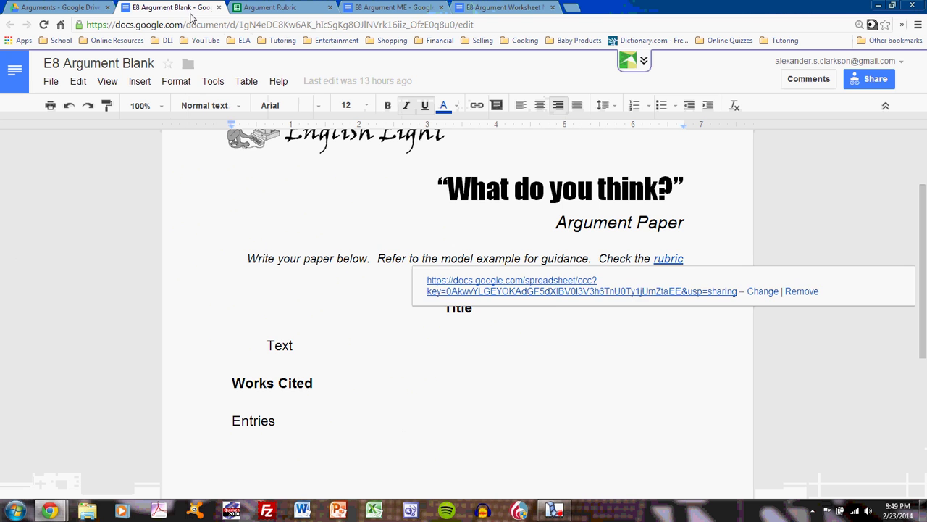
click(439, 340)
click(451, 311)
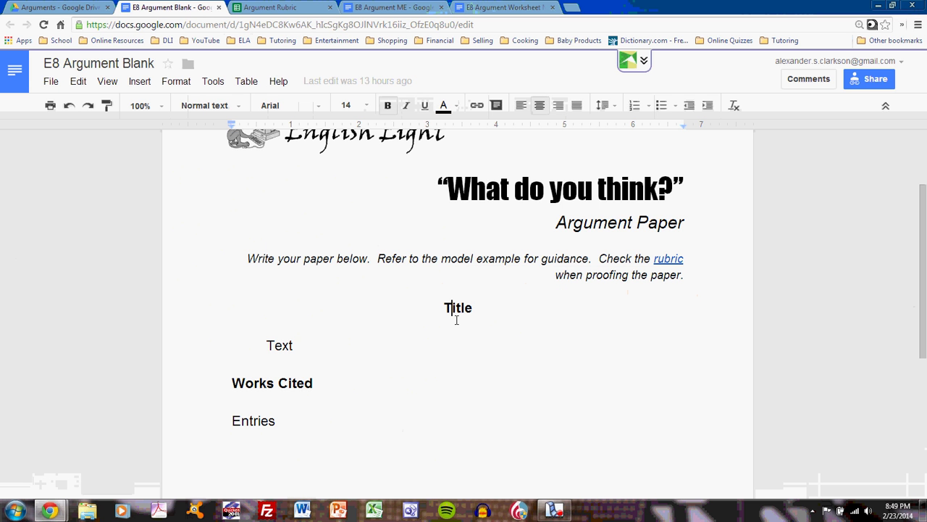
click(275, 345)
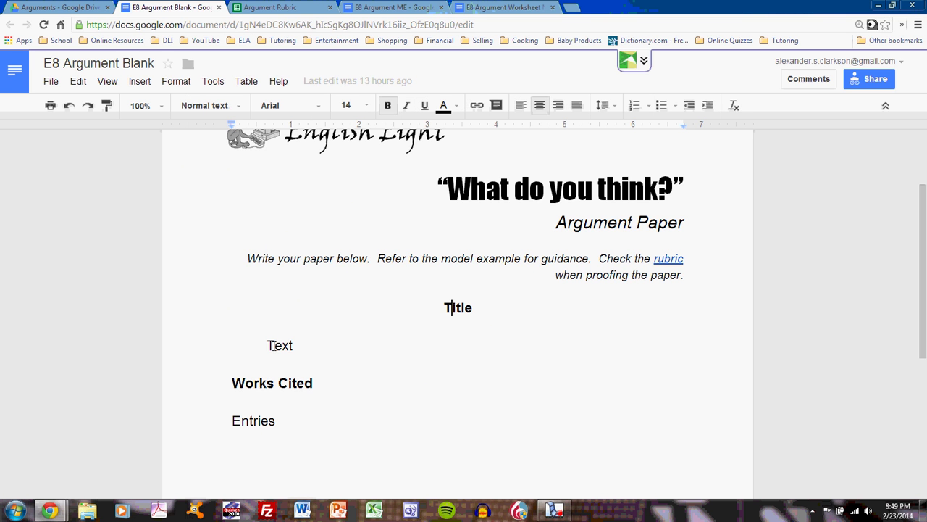
click(287, 382)
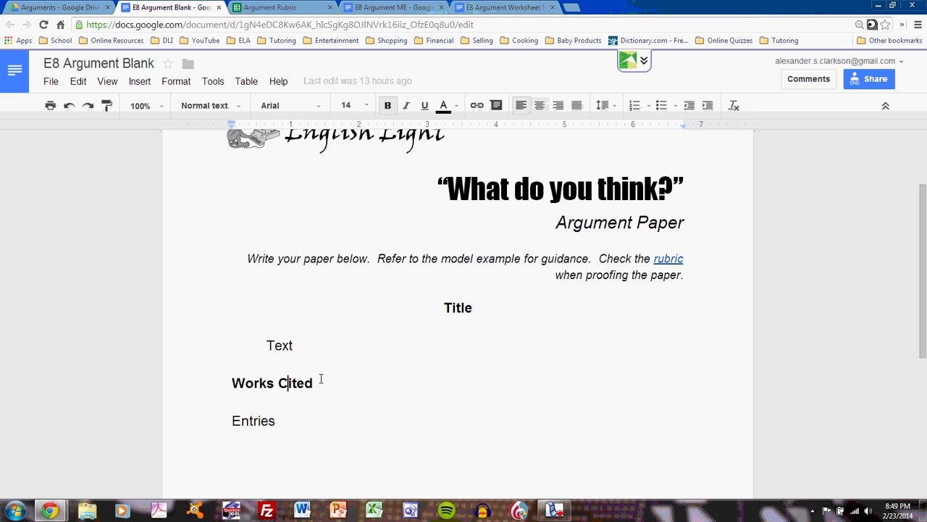
click(258, 421)
click(457, 307)
click(282, 346)
click(291, 383)
click(248, 420)
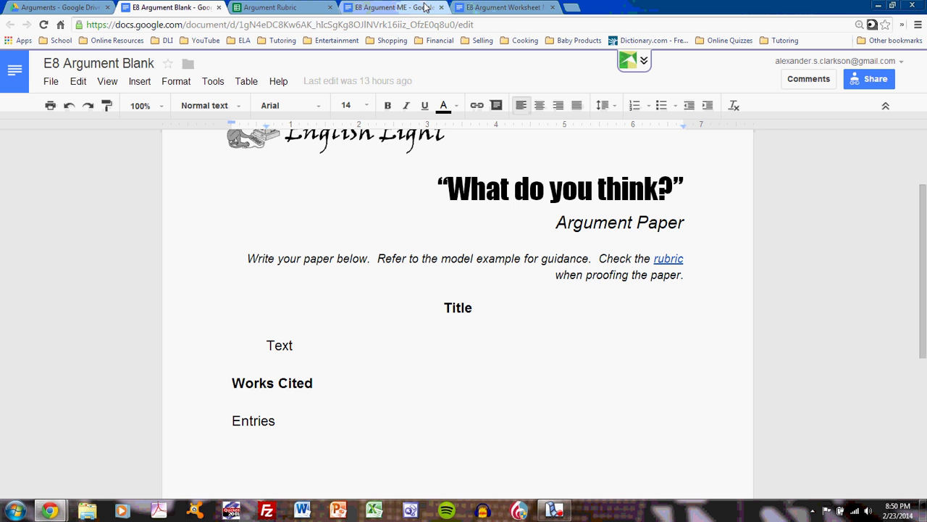
click(394, 7)
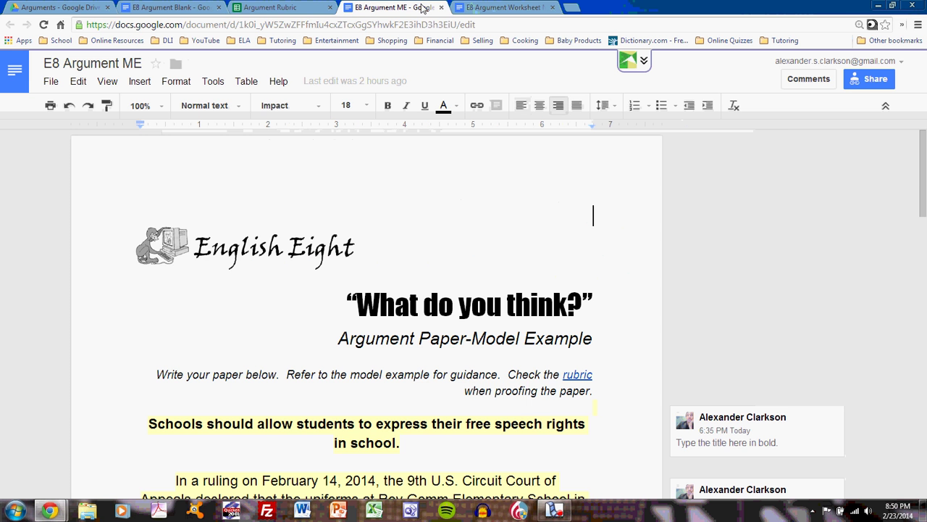
Scroll through the commented model paper E8 Argument ME.
click(595, 339)
scroll(598, 343, down, 1)
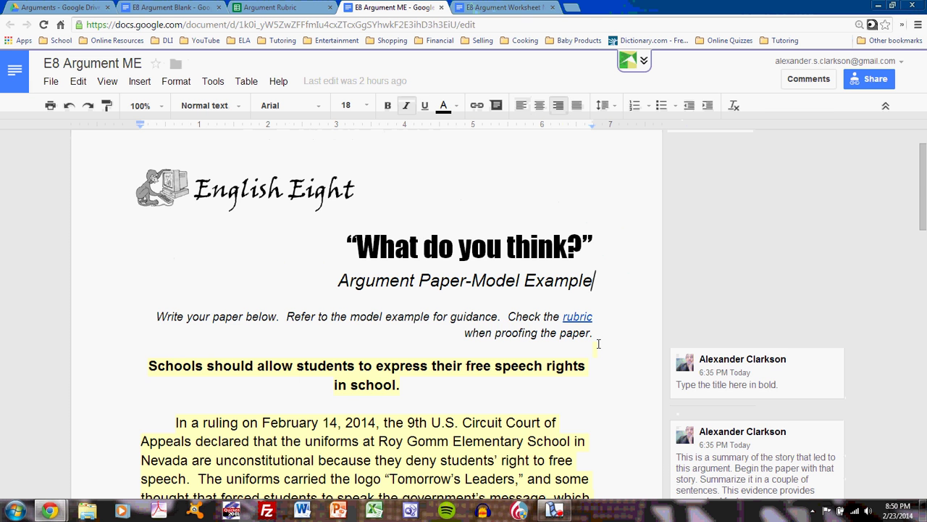
scroll(598, 344, down, 1)
scroll(598, 343, down, 2)
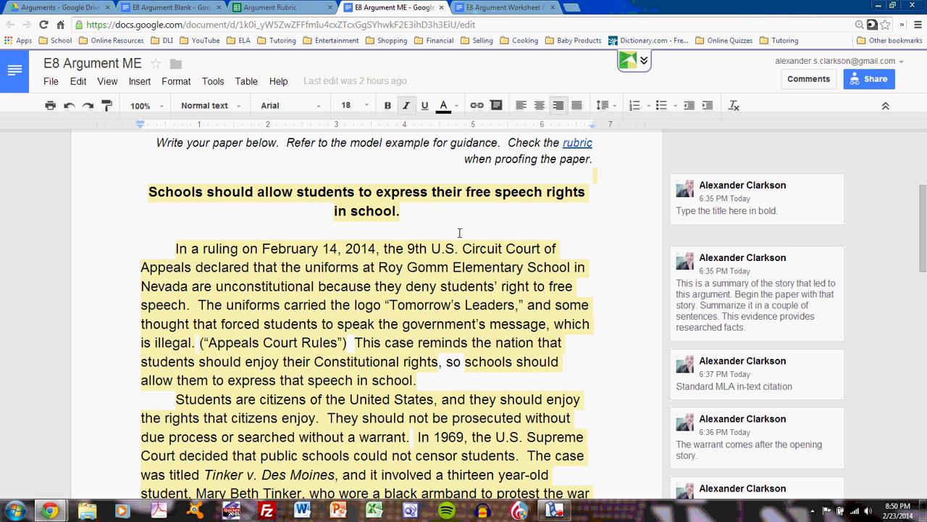
Switch to the E8 Argument Worksheet ME document and view its top.
click(503, 9)
scroll(475, 343, up, 9)
scroll(475, 342, up, 10)
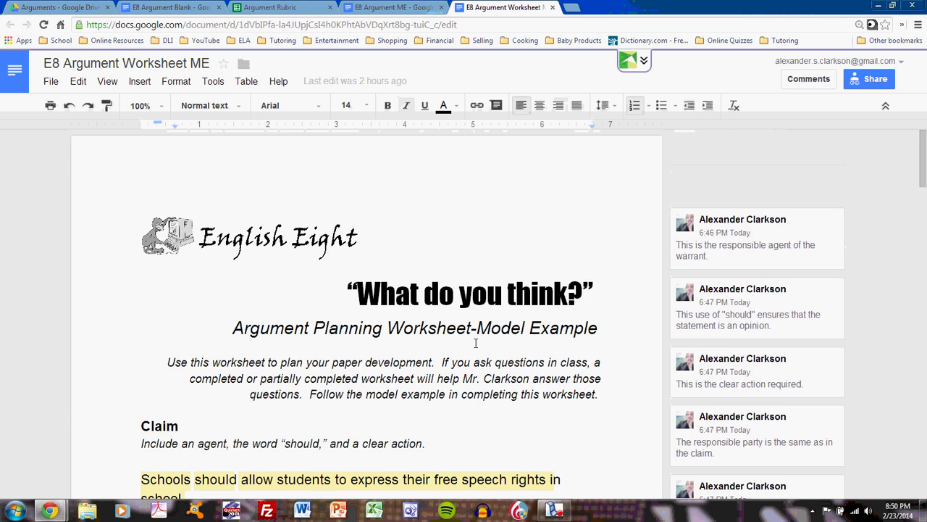
Scroll the worksheet down to its Paper Map, then return to E8 Argument ME.
scroll(476, 343, down, 2)
scroll(475, 342, down, 1)
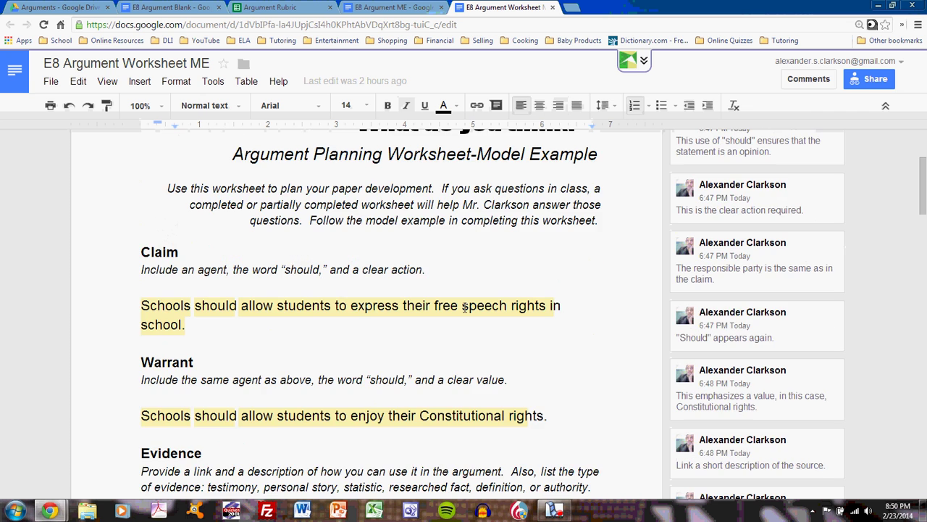
scroll(465, 408, down, 1)
scroll(466, 408, down, 10)
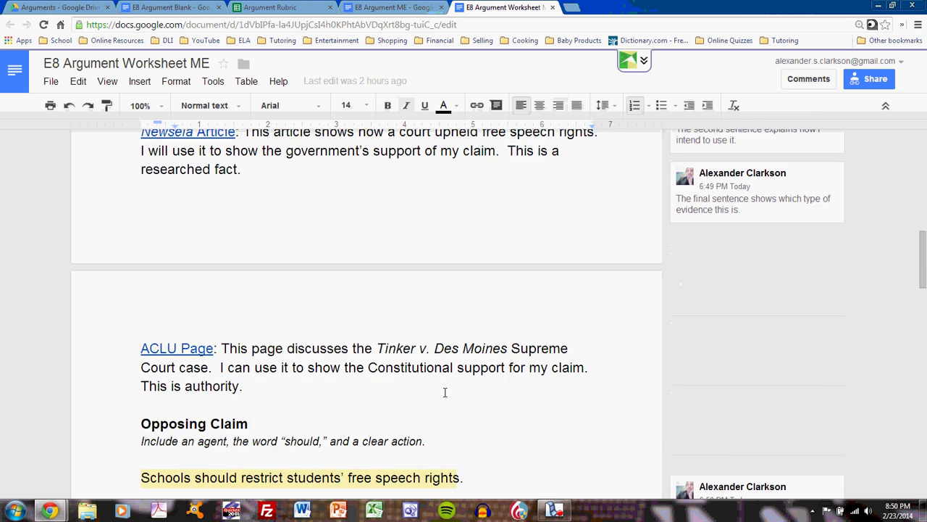
scroll(444, 392, down, 4)
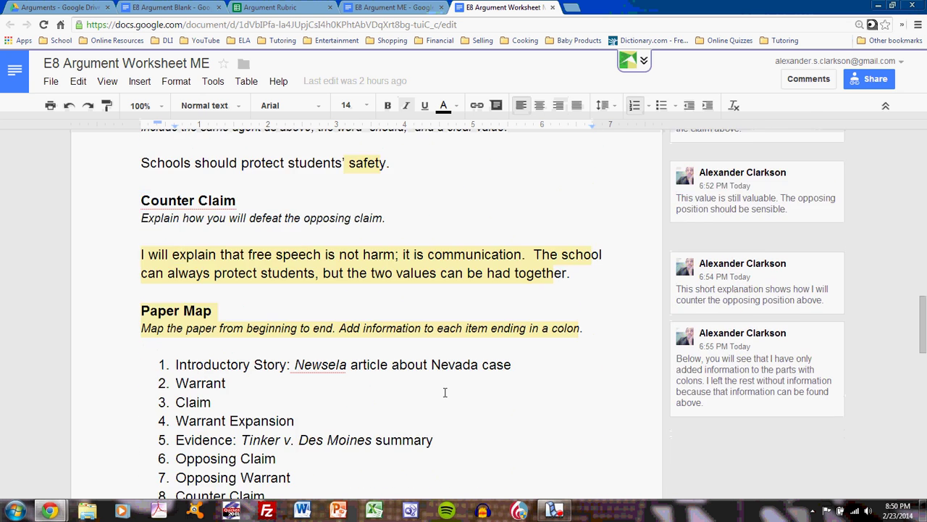
scroll(444, 392, down, 1)
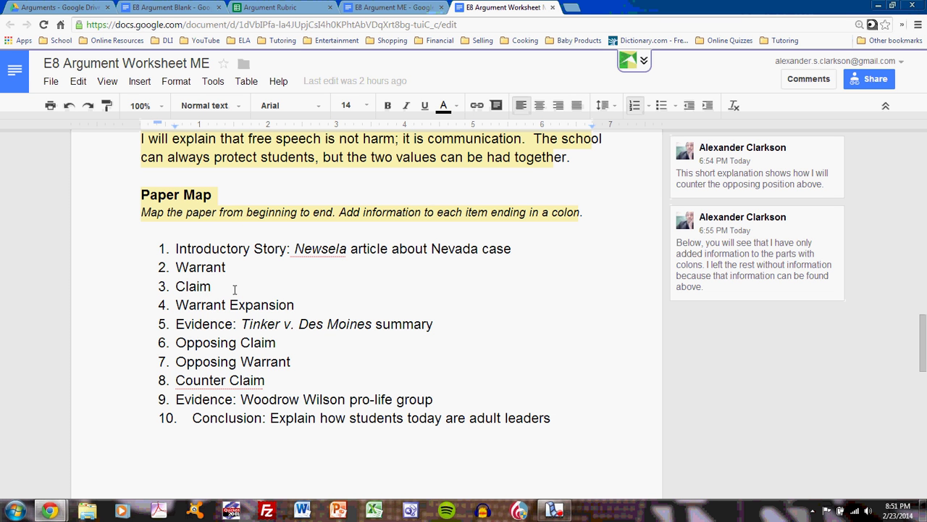
click(384, 12)
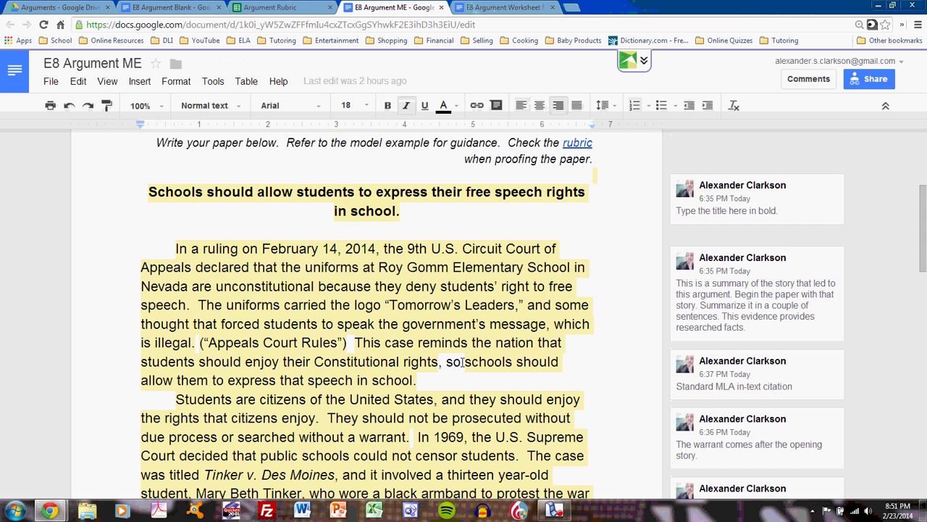
Show the opening-story comment on the Nevada ruling paragraph, then switch to the worksheet.
click(614, 287)
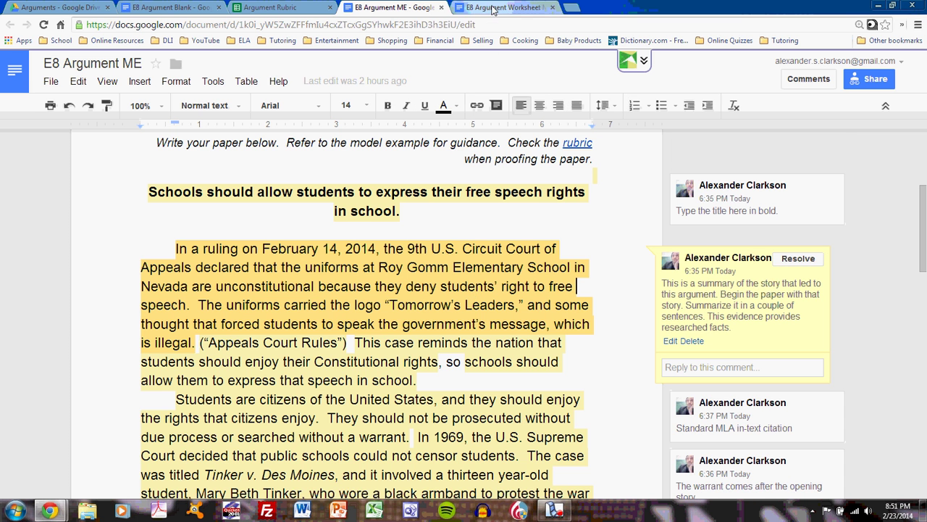
key(ctrl+Tab)
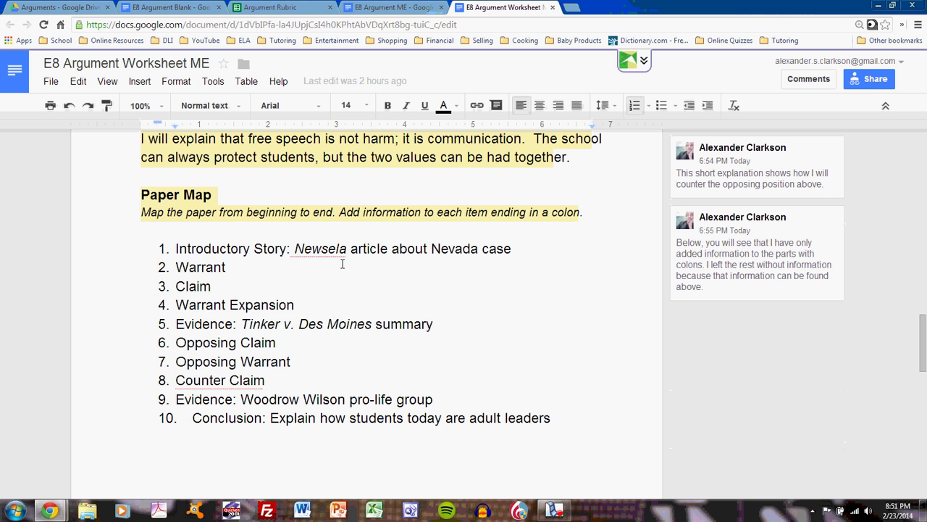
Back in E8 Argument ME, show the warrant comment on 'This case reminds the nation…'.
click(400, 8)
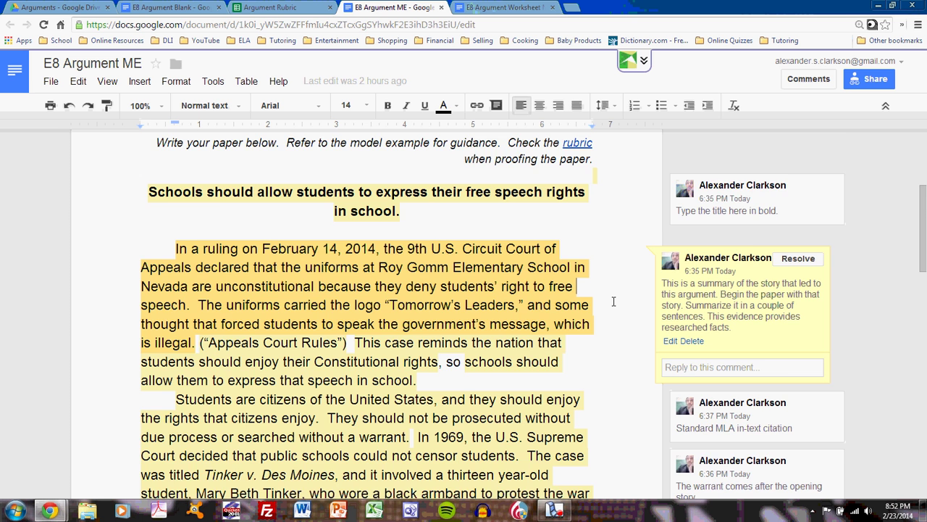
scroll(613, 300, down, 2)
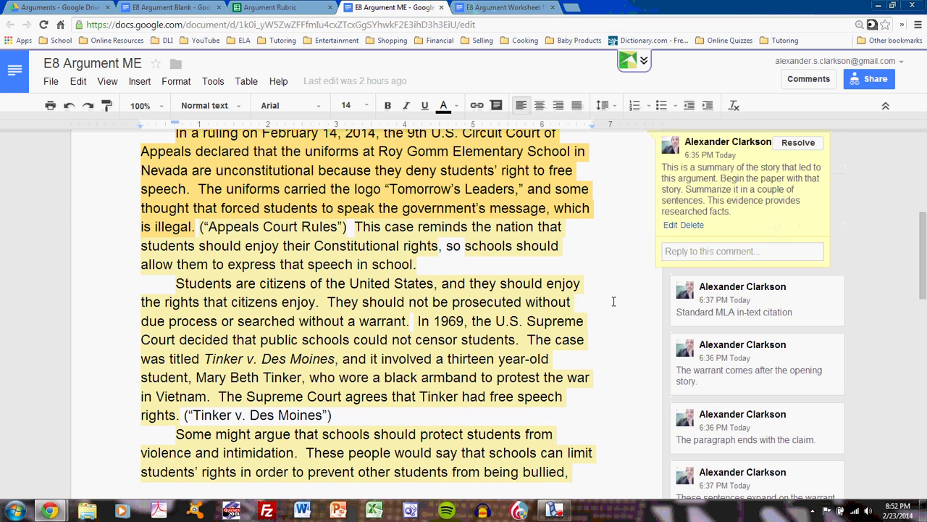
click(462, 226)
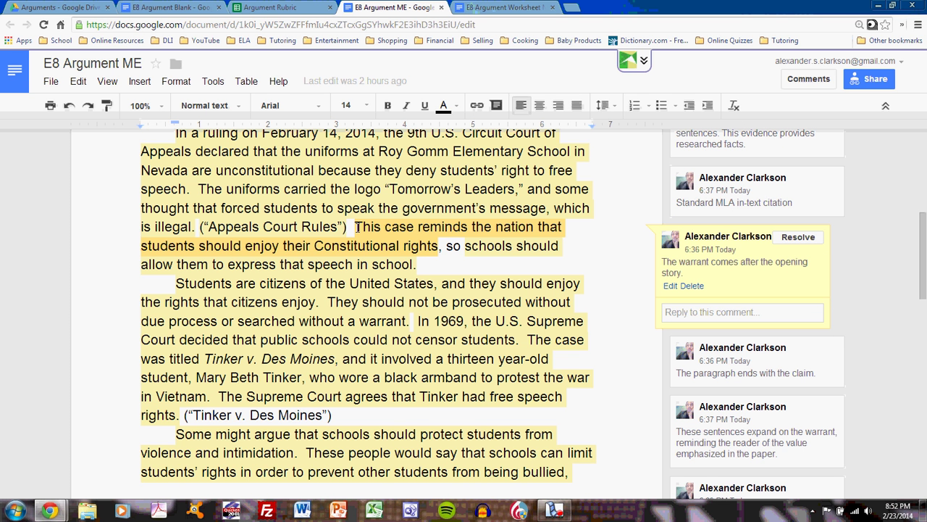
Show the comments on the opening story, warrant, claim, warrant expansion and Tinker evidence.
key(End)
click(389, 151)
click(418, 253)
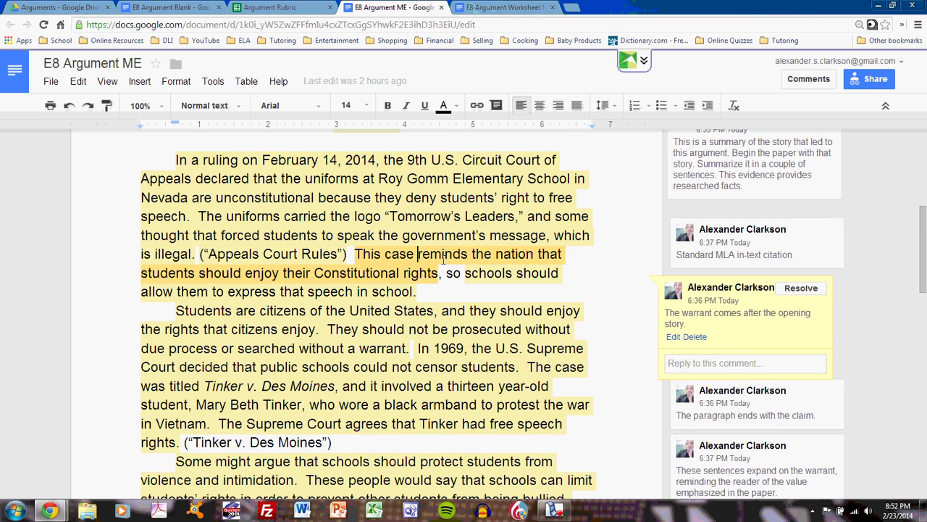
click(487, 272)
scroll(577, 277, down, 1)
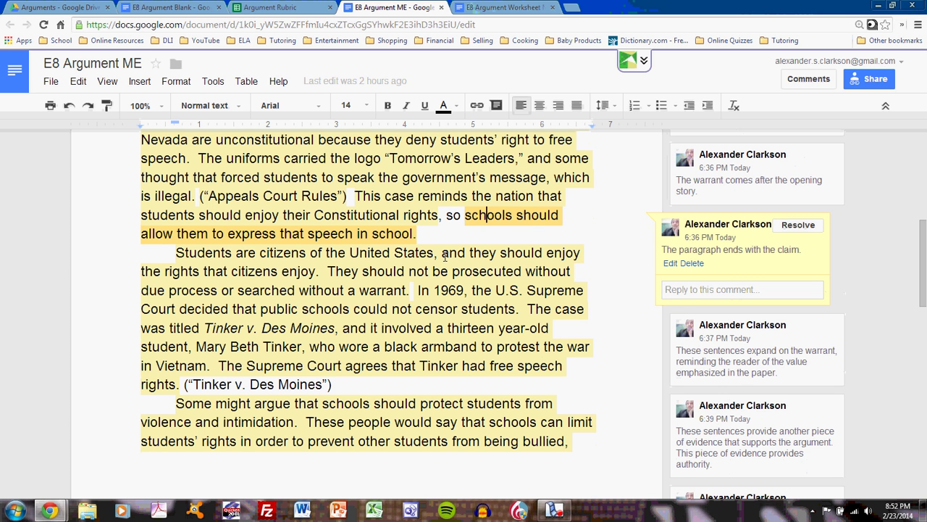
click(443, 253)
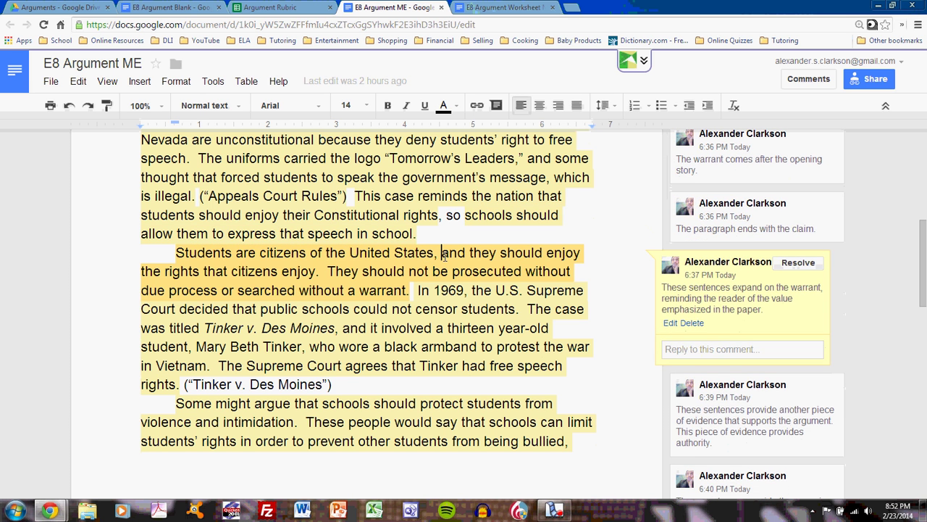
click(447, 290)
Show the comments on the opposing claim, safety transition, safety rules, third evidence and conclusion.
scroll(447, 292, down, 3)
click(412, 289)
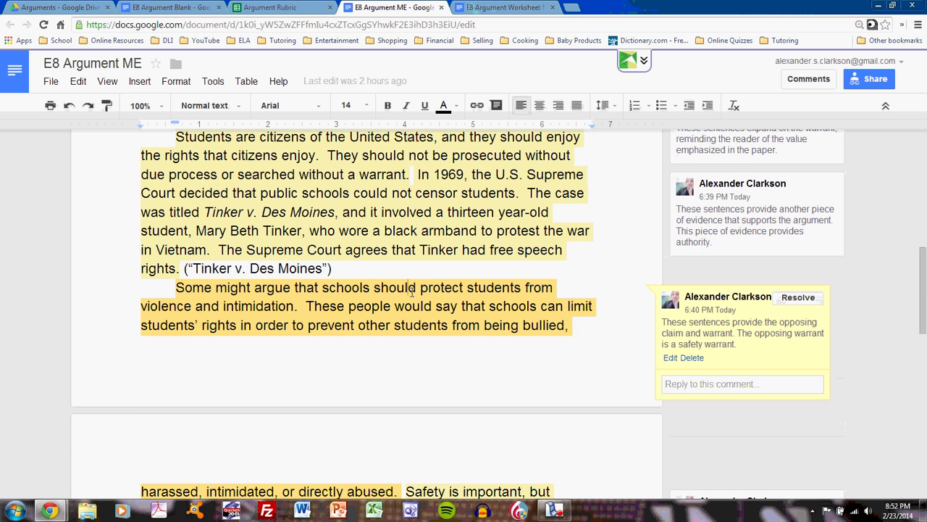
scroll(409, 286, down, 4)
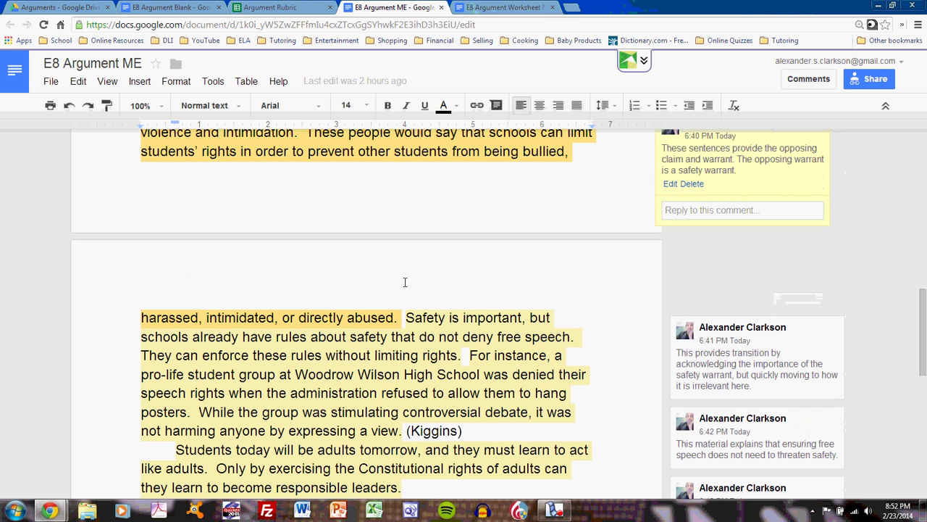
click(452, 319)
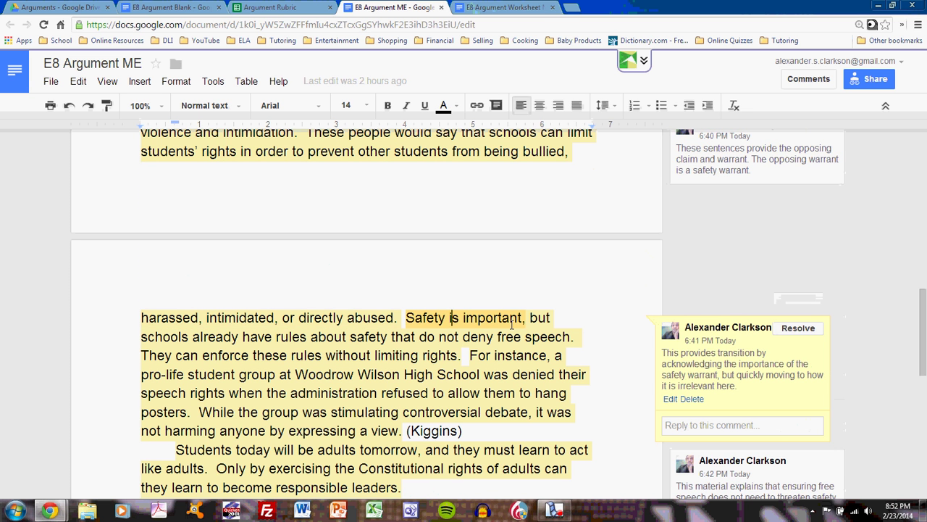
click(536, 319)
scroll(566, 295, down, 3)
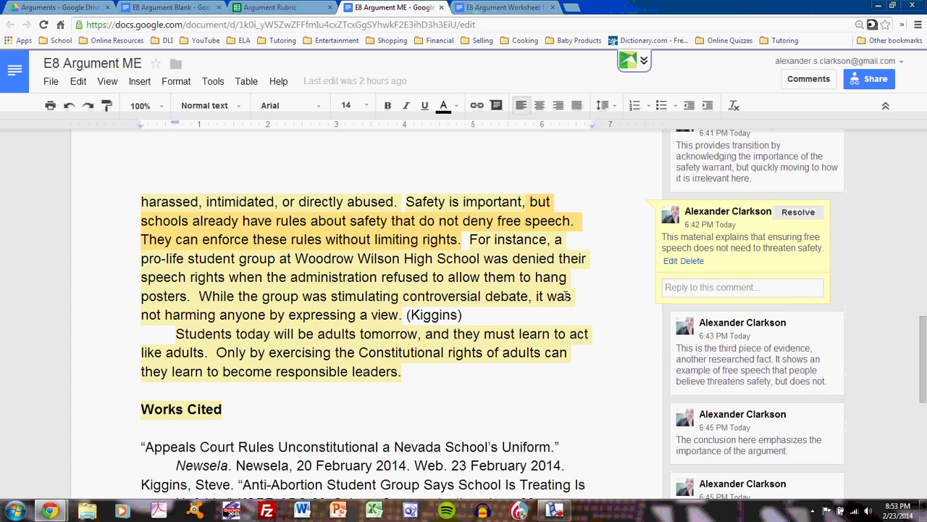
click(531, 266)
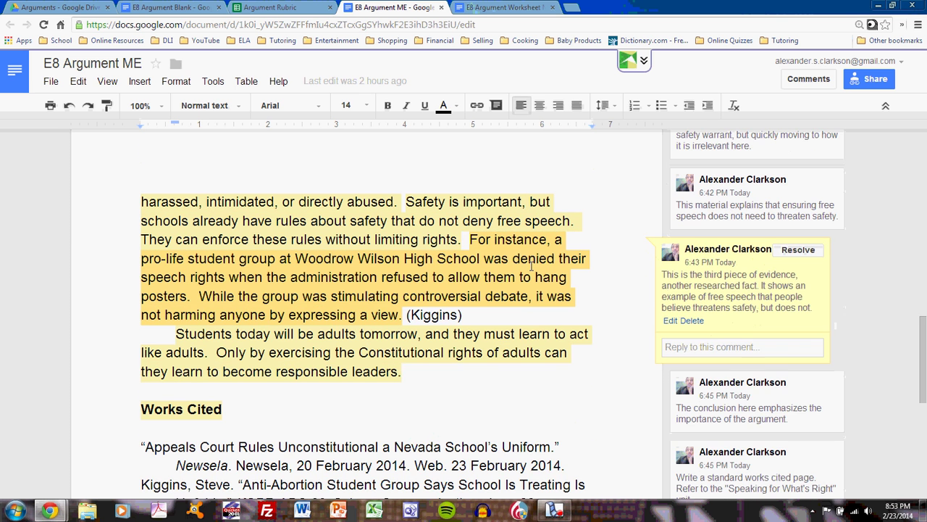
click(487, 351)
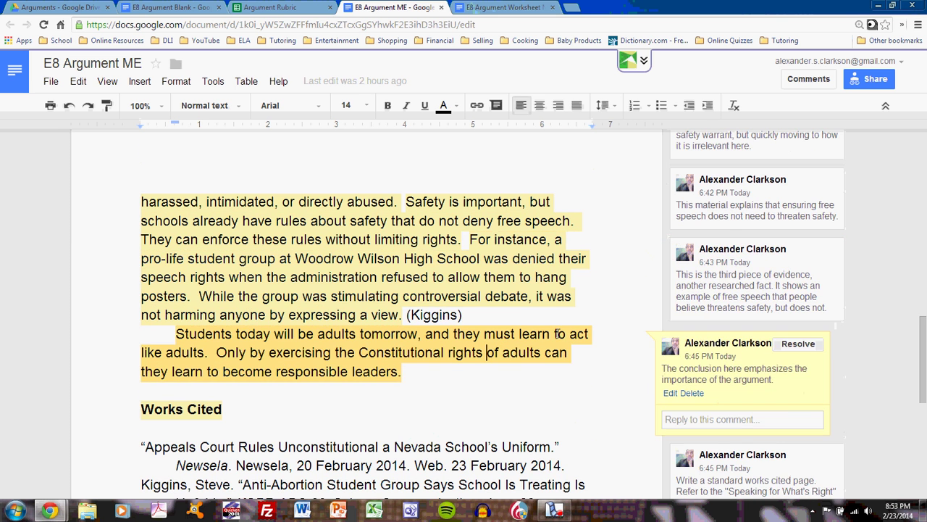
Scroll around the essay's end to review the three-source Works Cited list.
scroll(554, 329, up, 15)
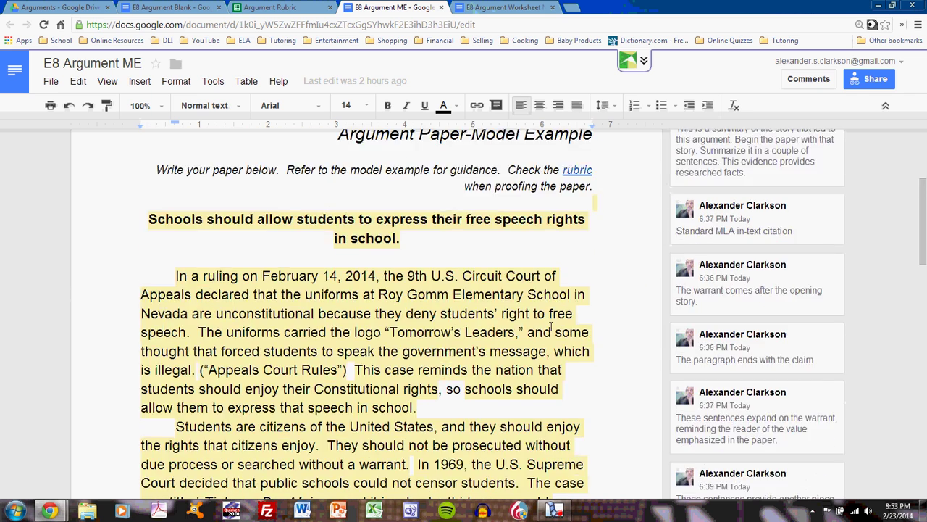
scroll(590, 369, down, 2)
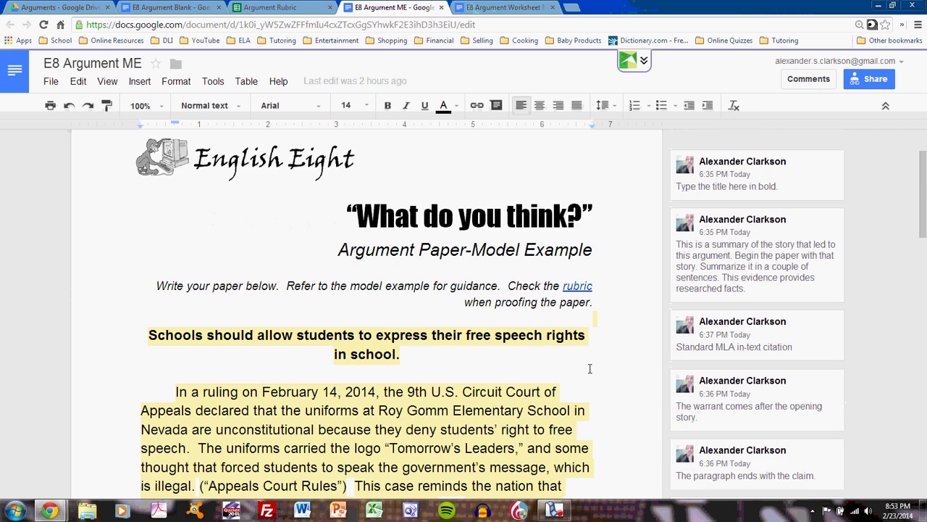
scroll(590, 369, down, 3)
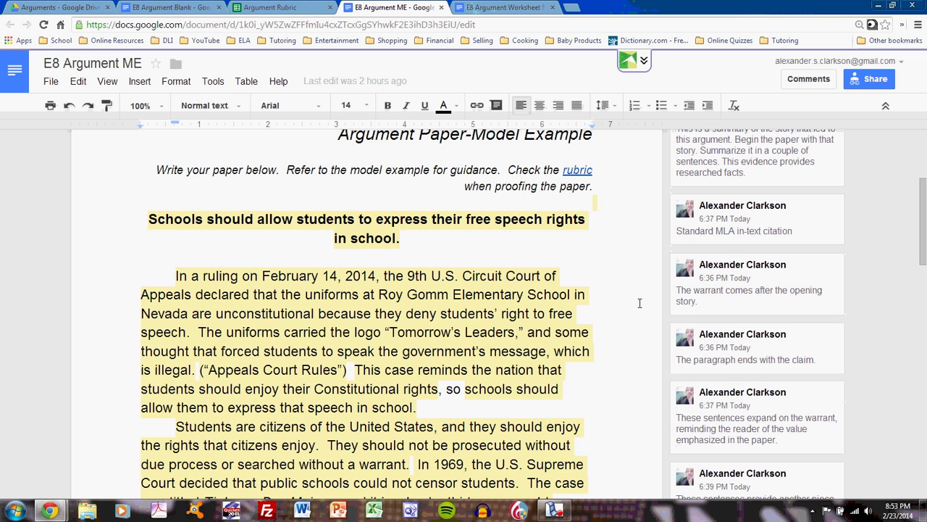
scroll(633, 307, down, 1)
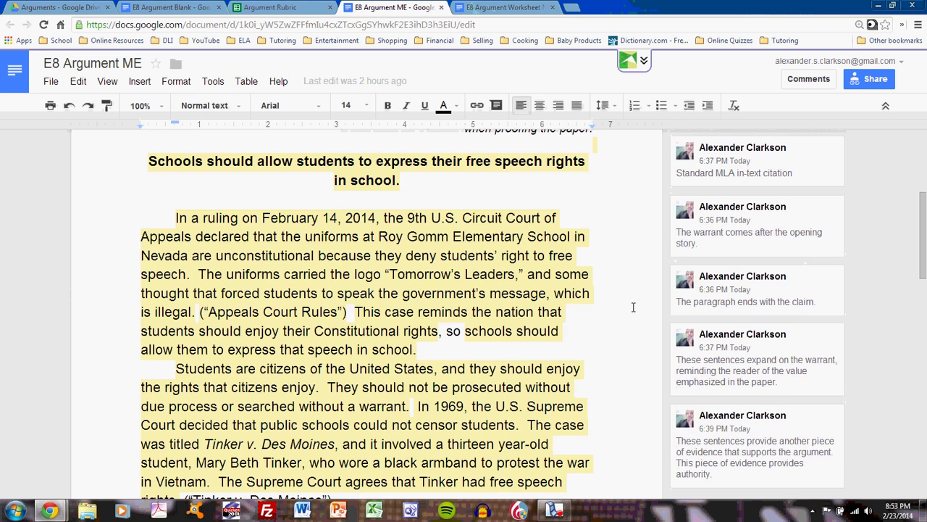
scroll(586, 306, down, 4)
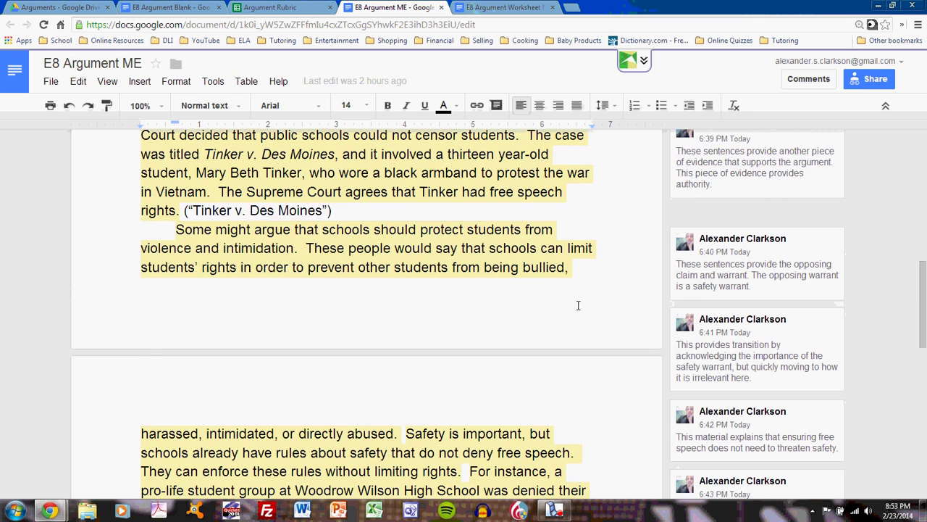
scroll(579, 303, down, 3)
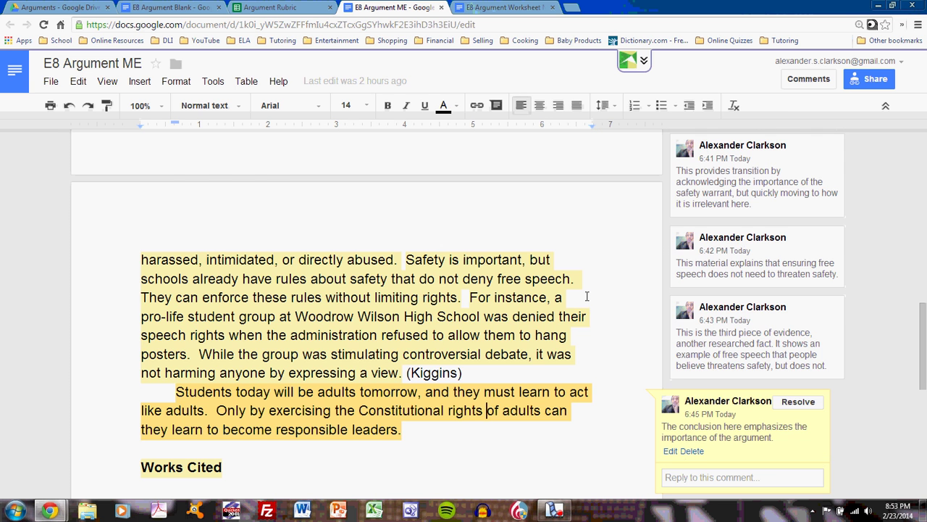
scroll(586, 296, up, 2)
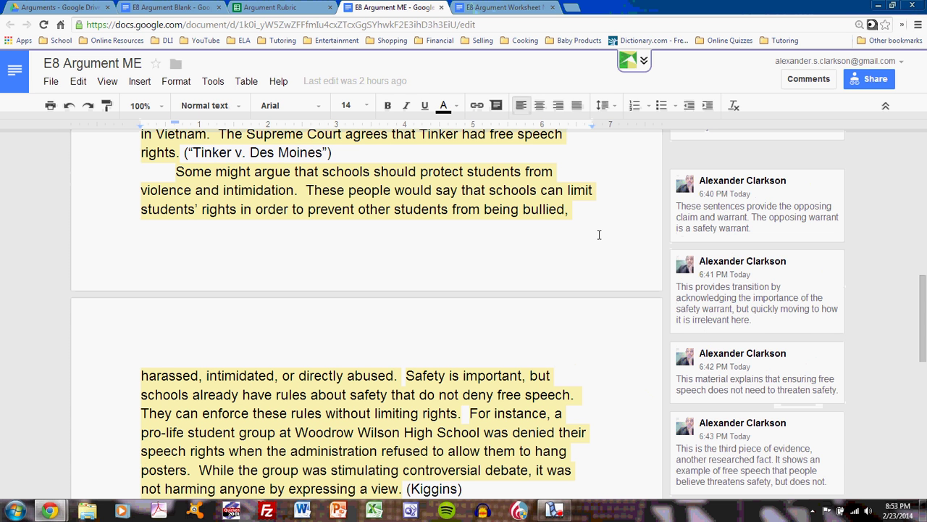
scroll(599, 235, down, 4)
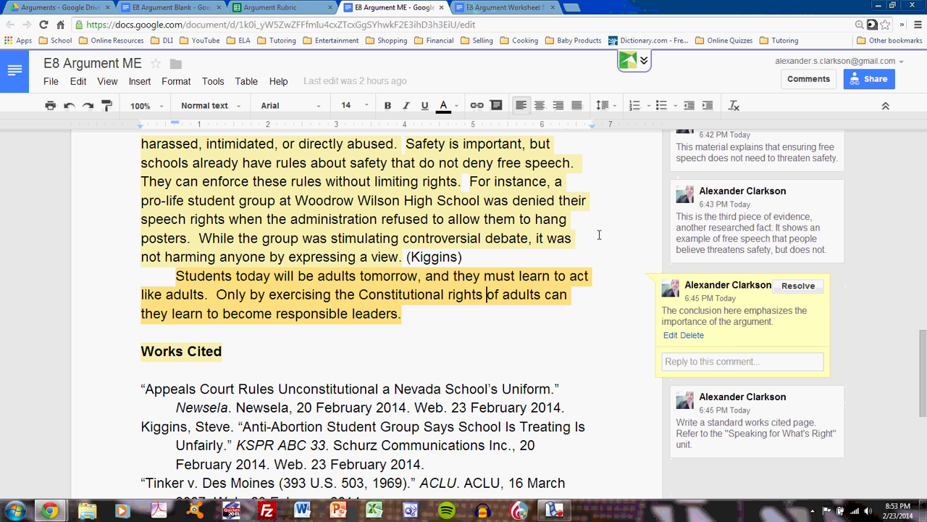
scroll(599, 235, up, 1)
scroll(599, 235, up, 5)
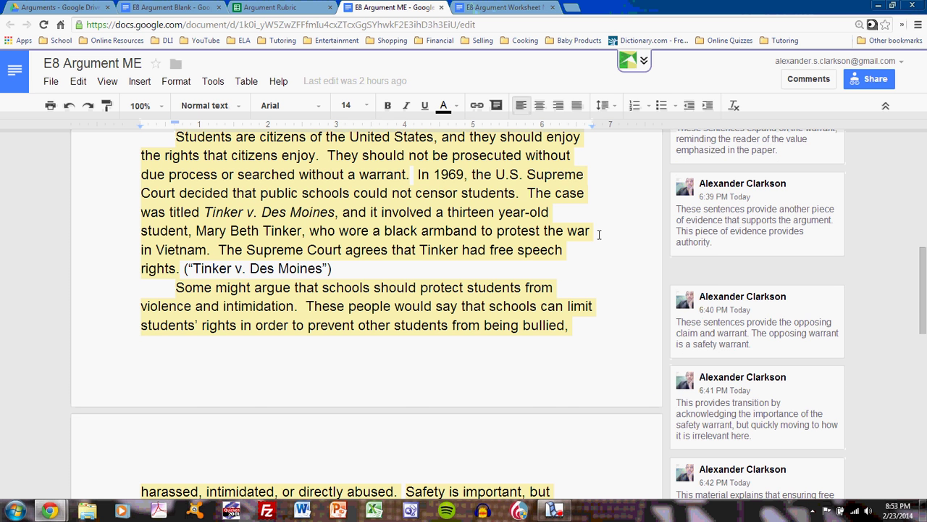
scroll(600, 234, down, 8)
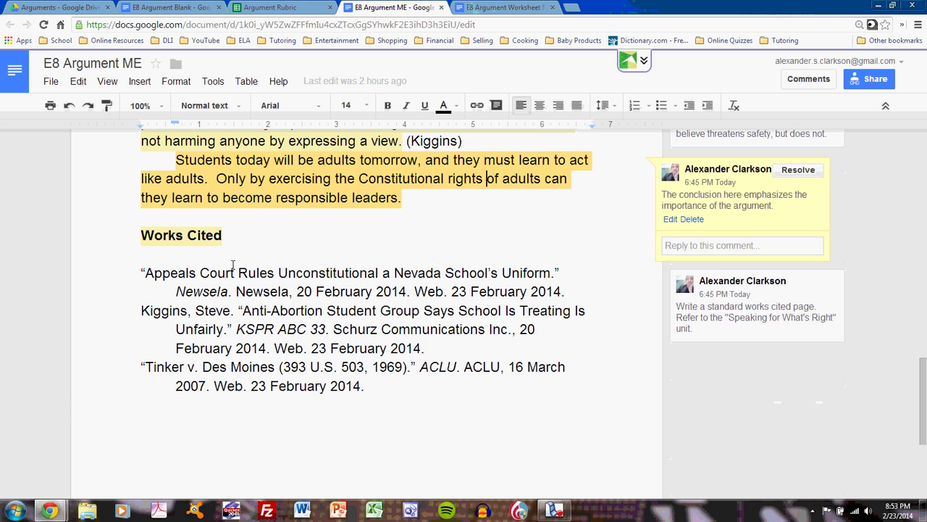
Check the comments on the Works Cited heading and the Appeals Court Rules citation.
click(215, 235)
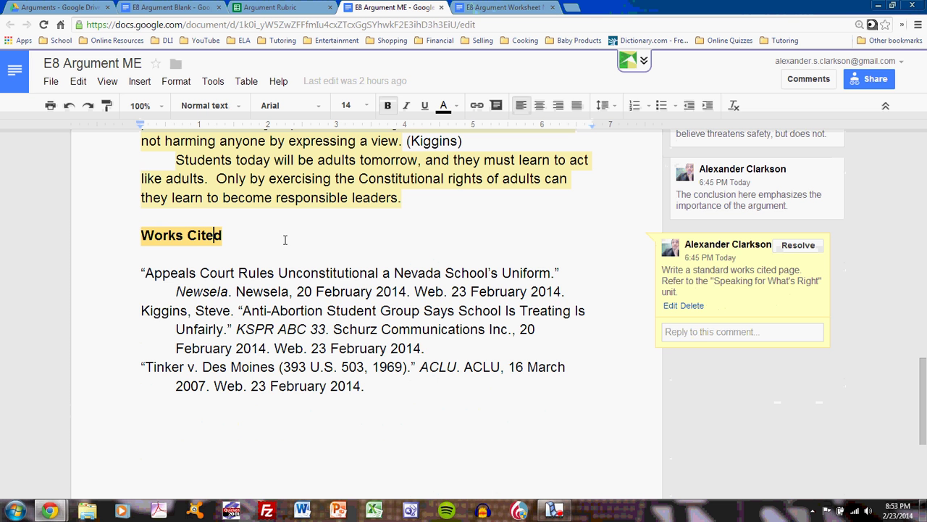
scroll(424, 269, up, 1)
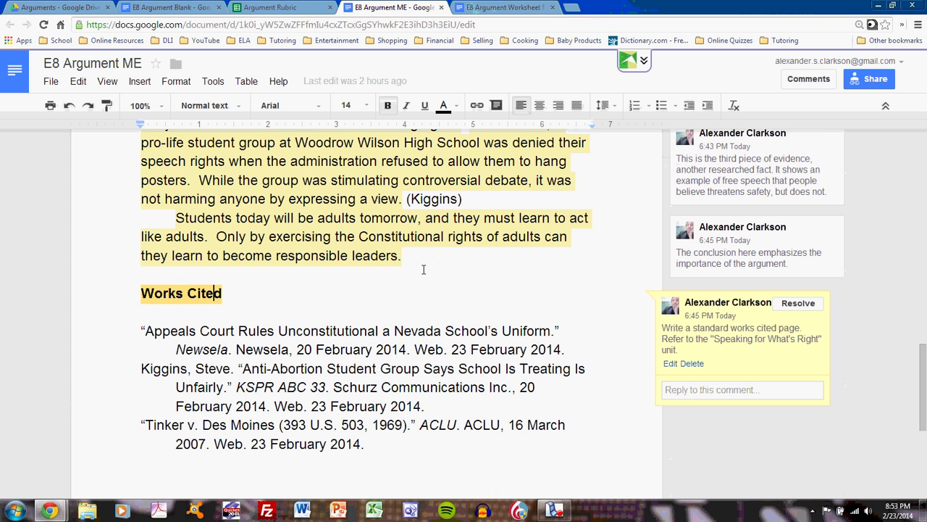
click(432, 199)
scroll(462, 244, up, 3)
scroll(462, 244, up, 2)
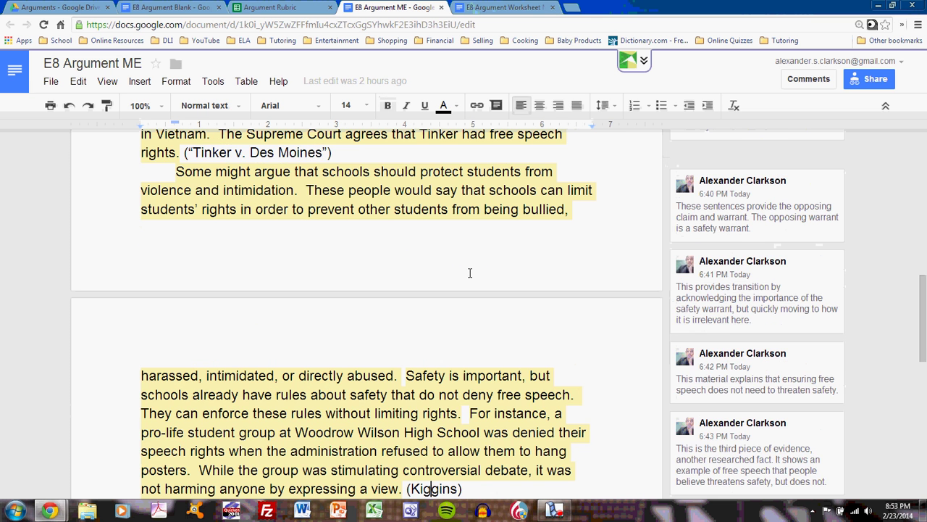
scroll(462, 244, up, 1)
scroll(306, 215, up, 5)
click(319, 312)
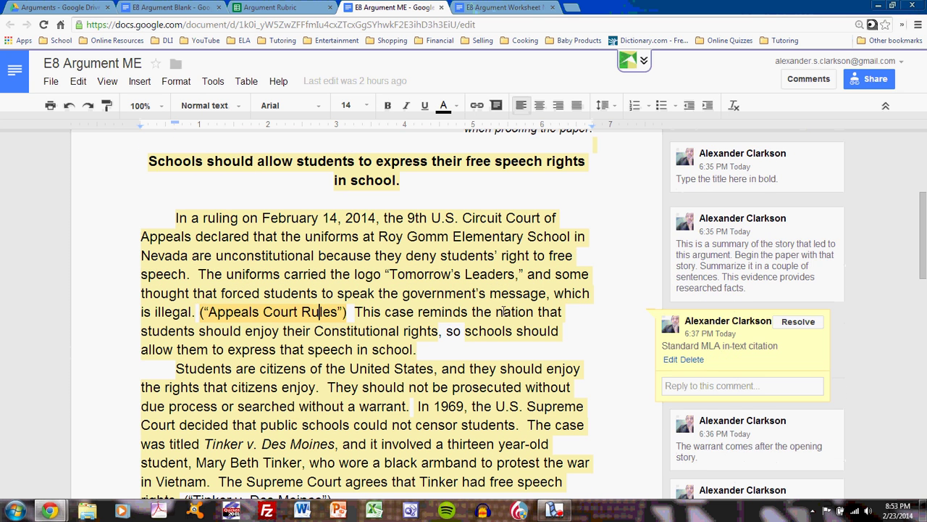
Open the 'Write a standard works cited page' comment card in the sidebar.
scroll(615, 292, down, 15)
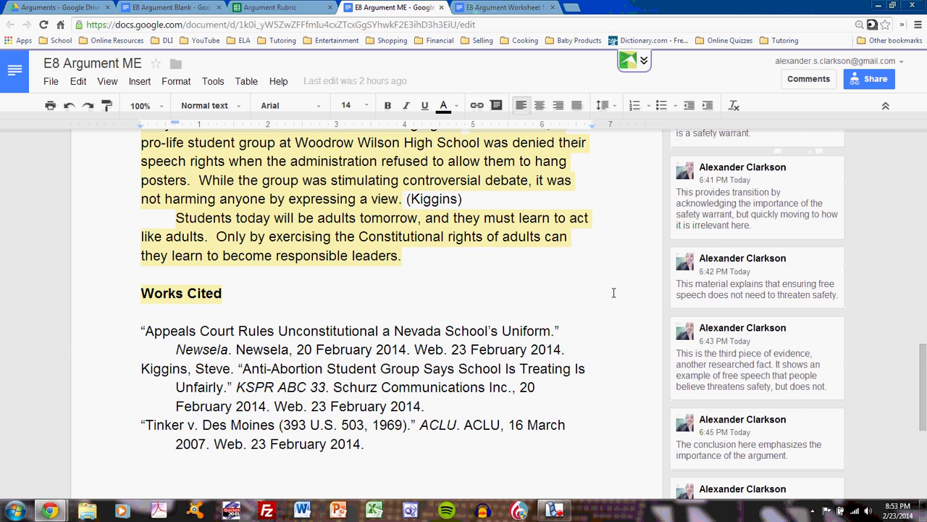
scroll(350, 288, up, 1)
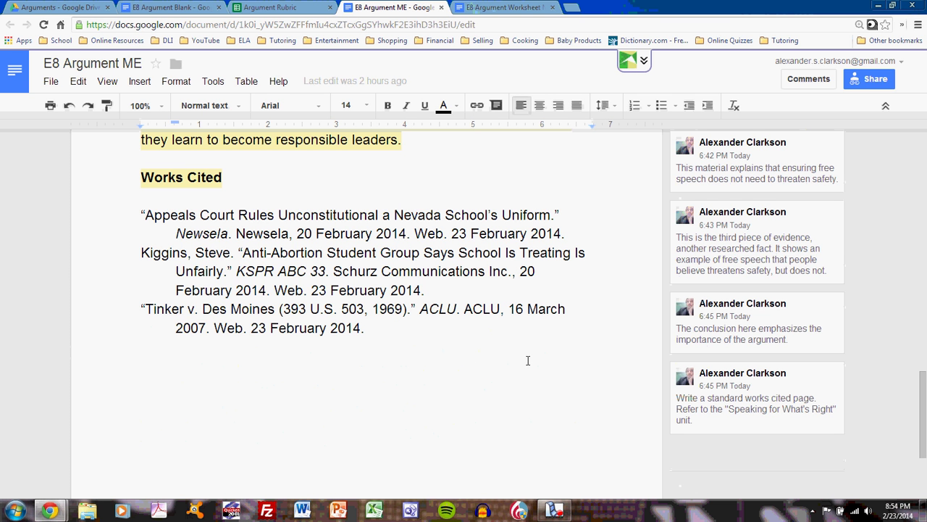
click(716, 405)
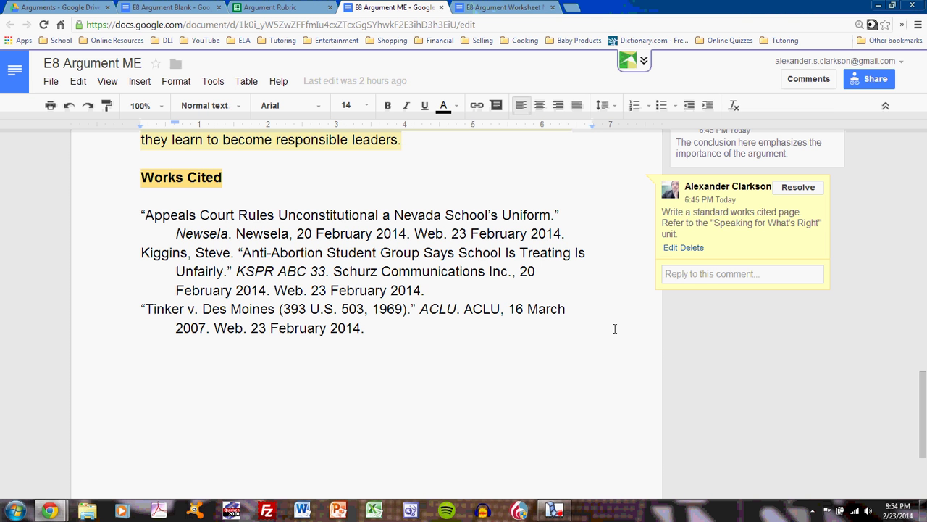
scroll(615, 329, up, 3)
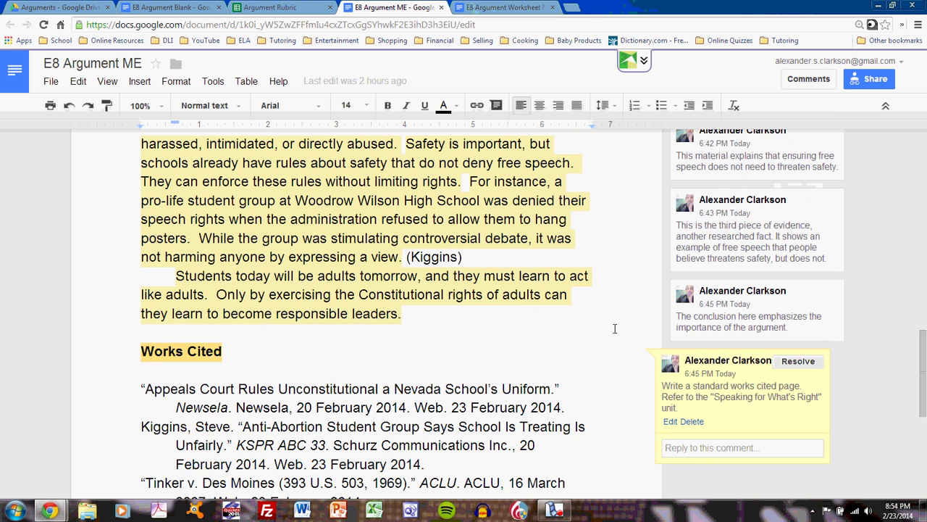
scroll(615, 328, up, 10)
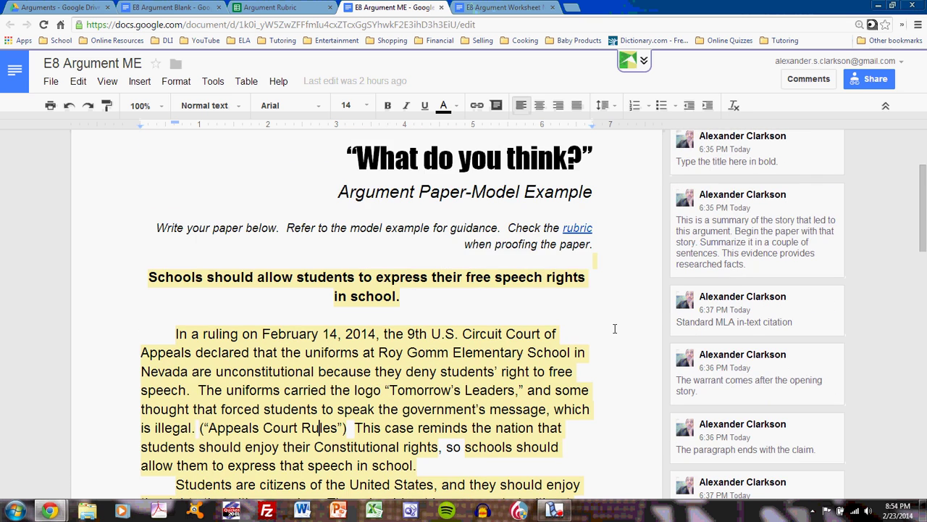
scroll(614, 329, down, 2)
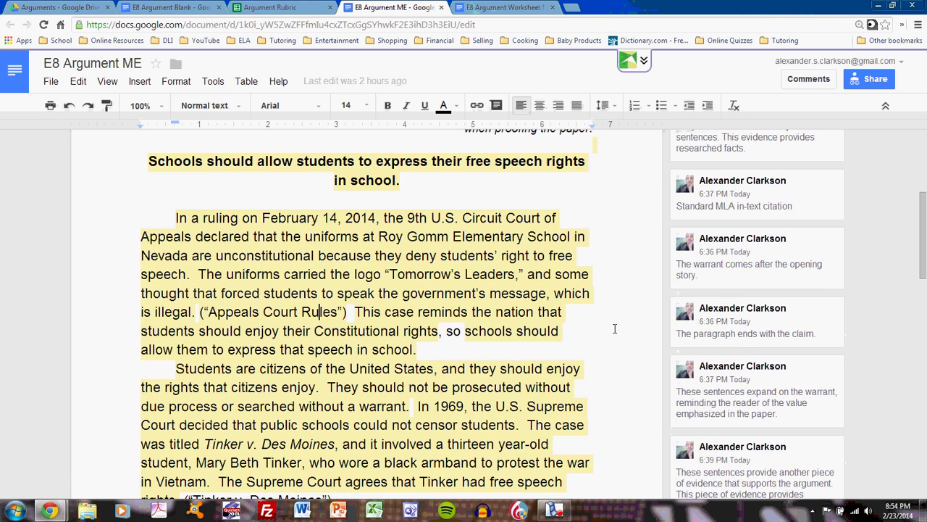
scroll(607, 319, down, 7)
scroll(606, 318, up, 3)
scroll(307, 153, down, 4)
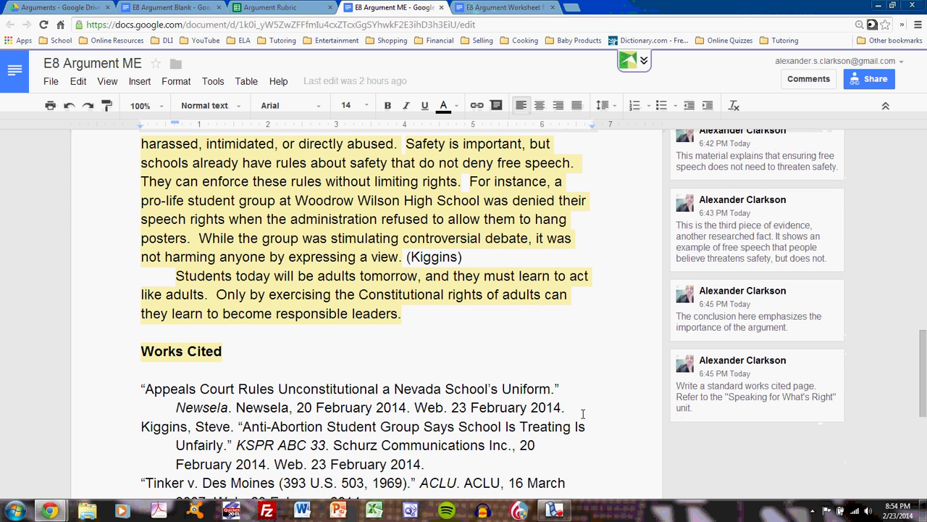
scroll(598, 409, down, 1)
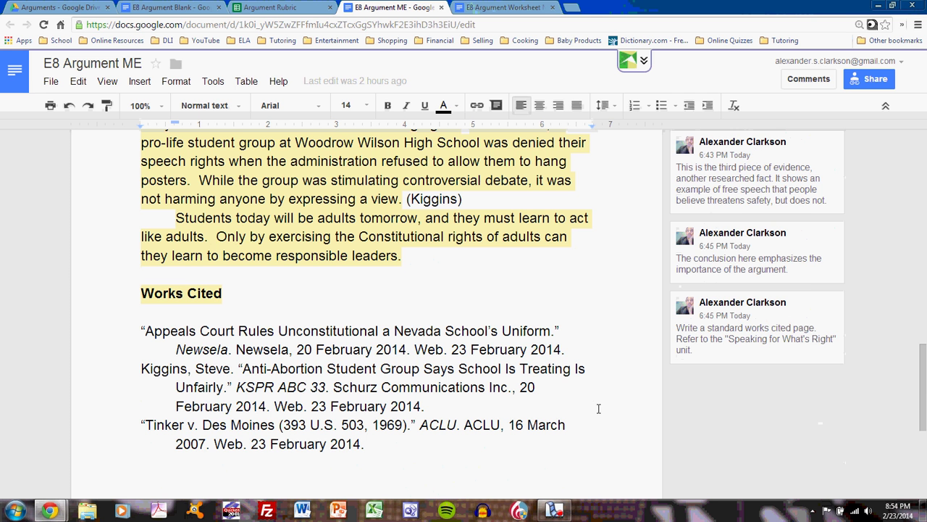
scroll(598, 408, up, 1)
Select the essay body and confirm Word count shows 302 of 400 words, then deselect.
drag(403, 313, 163, 282)
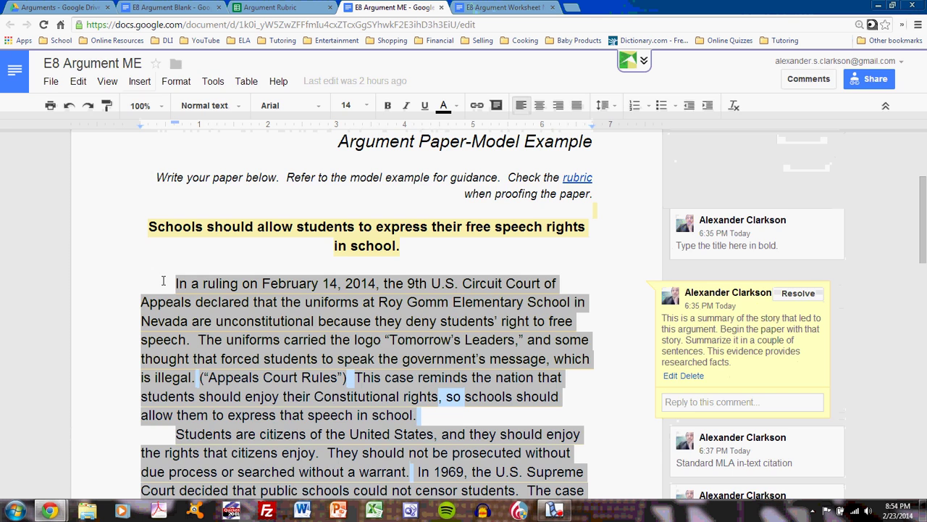
key(ctrl+shift+c)
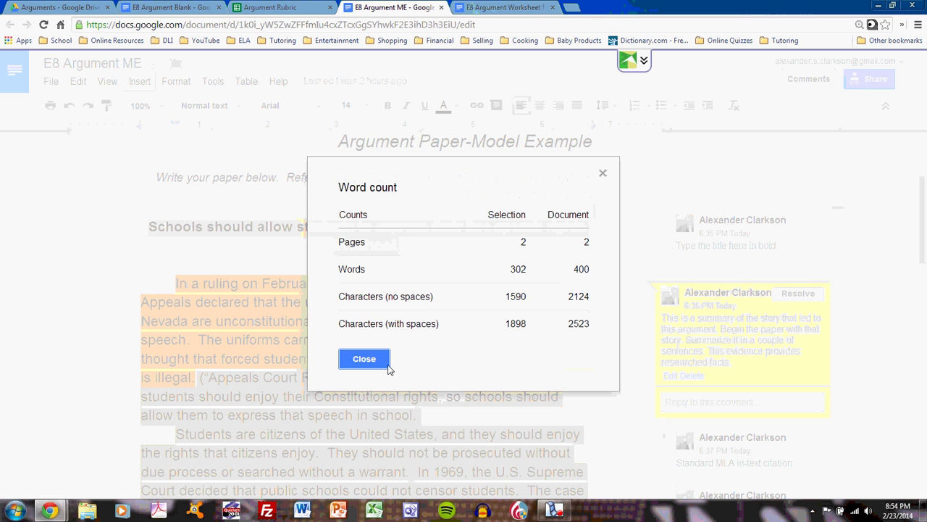
click(384, 360)
click(628, 324)
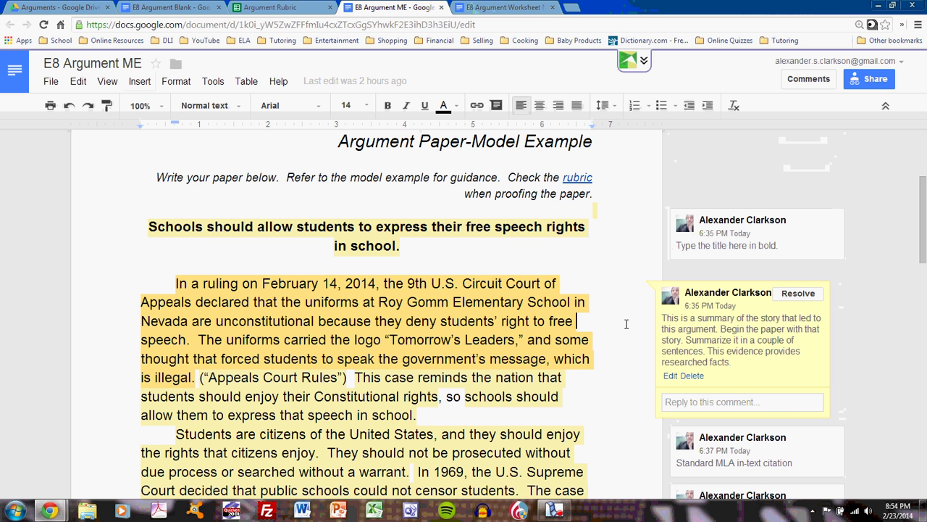
scroll(627, 324, down, 1)
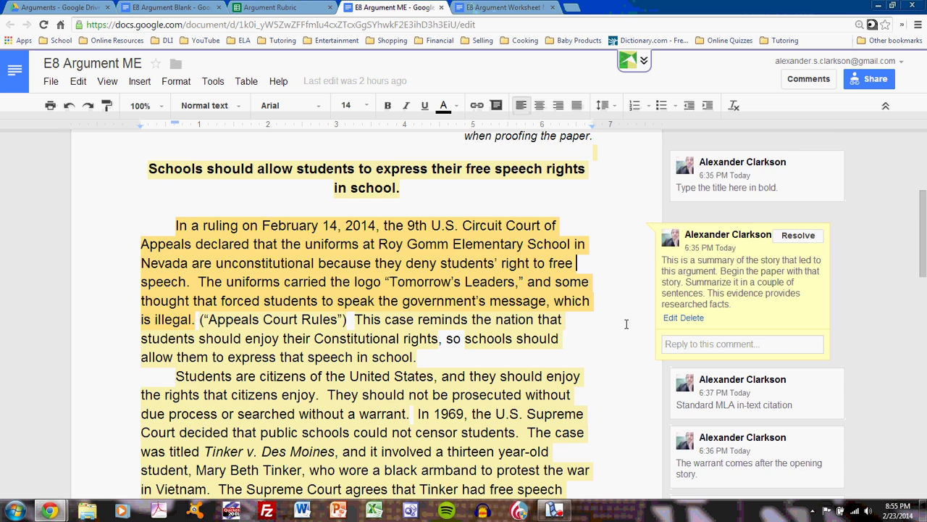
scroll(626, 324, down, 2)
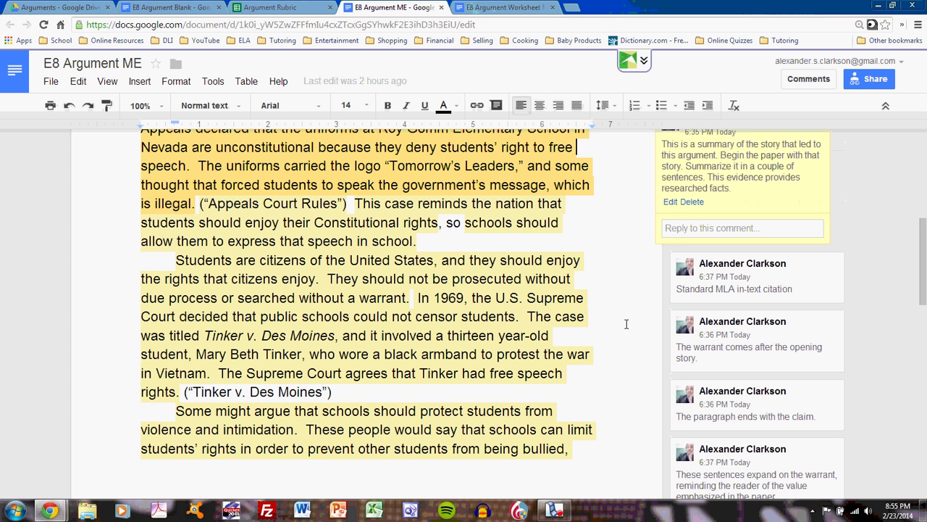
scroll(626, 324, up, 4)
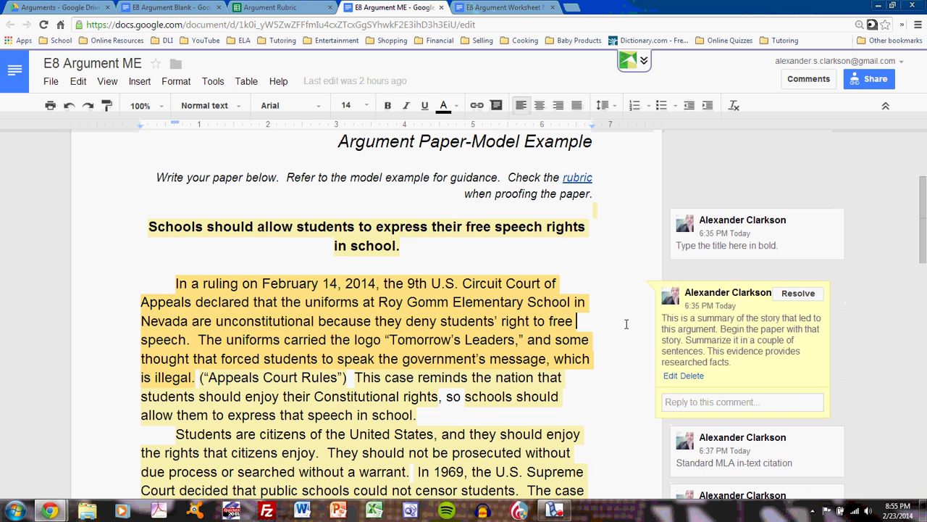